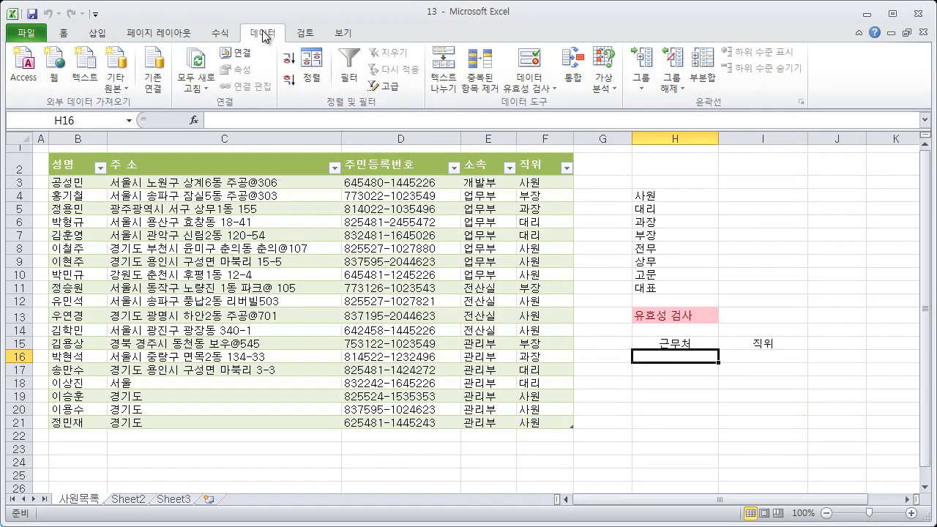
Apply data validation to cell H16 that allows only a list with the source A지점,B지점,C지점
{"action": "left_click", "coordinate": [528, 62]}
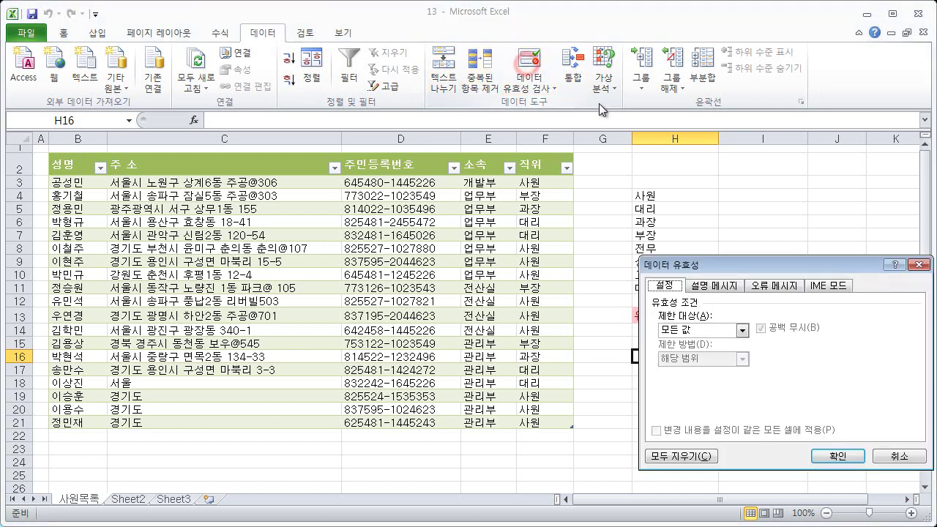
{"action": "left_click_drag", "start_coordinate": [699, 263], "coordinate": [370, 218]}
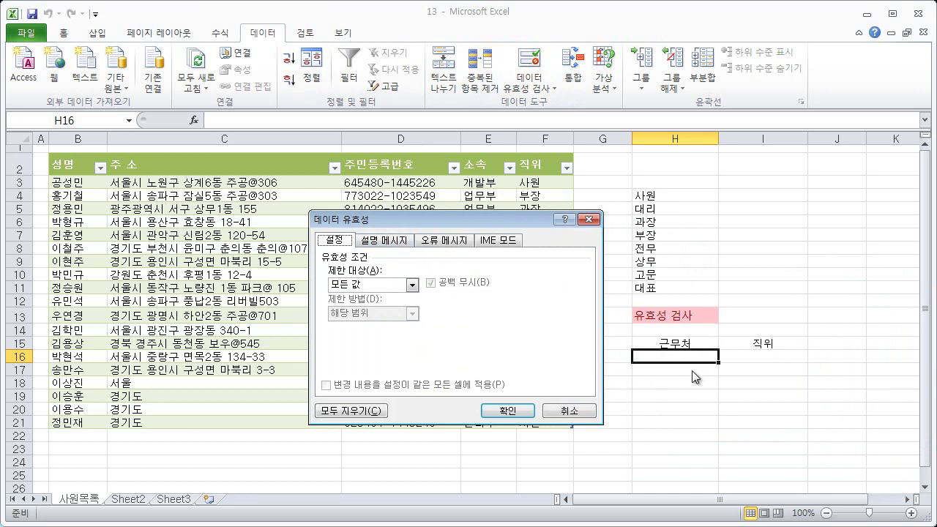
{"action": "left_click", "coordinate": [412, 285]}
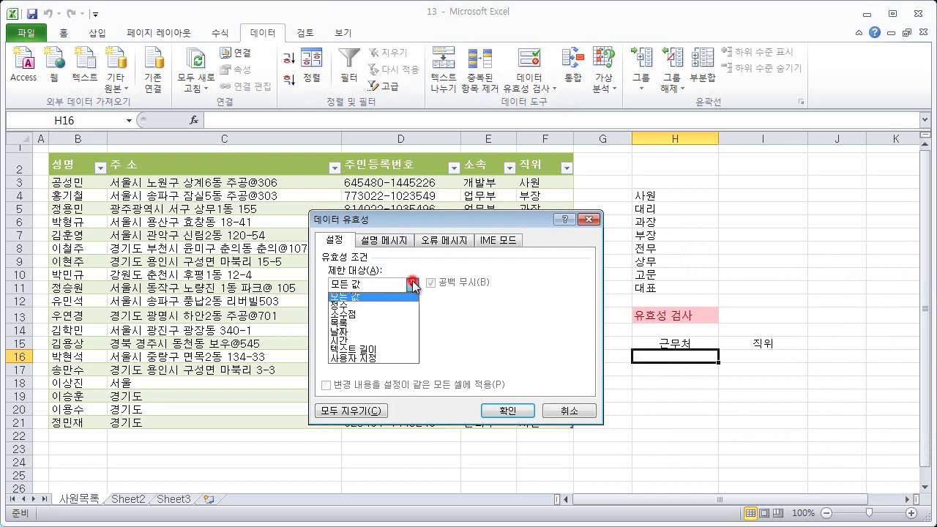
{"action": "left_click", "coordinate": [403, 323]}
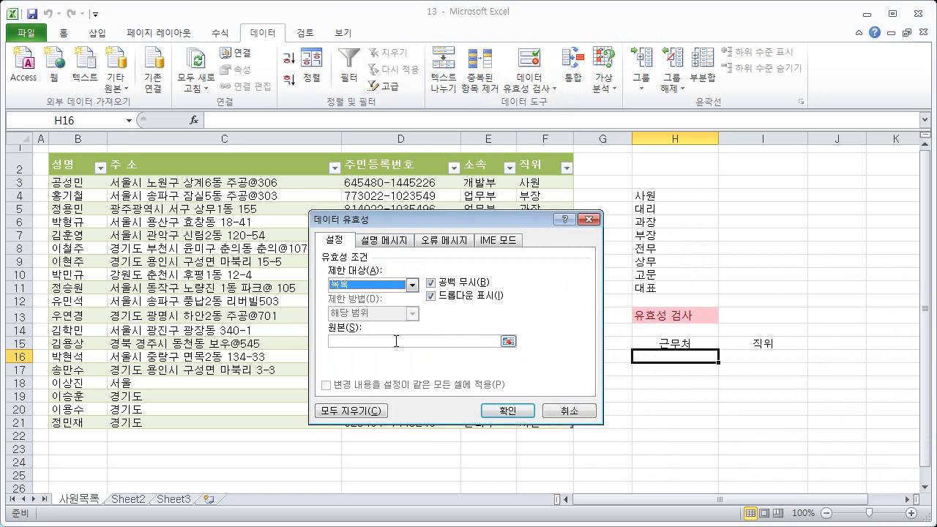
{"action": "left_click", "coordinate": [365, 341]}
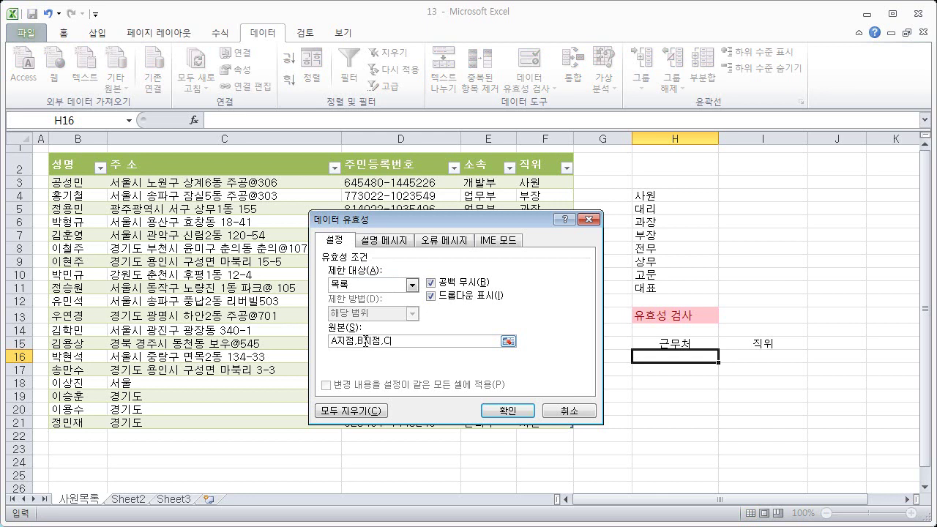
{"action": "type", "text": "A지점,B지점,C지점"}
{"action": "left_click", "coordinate": [525, 412]}
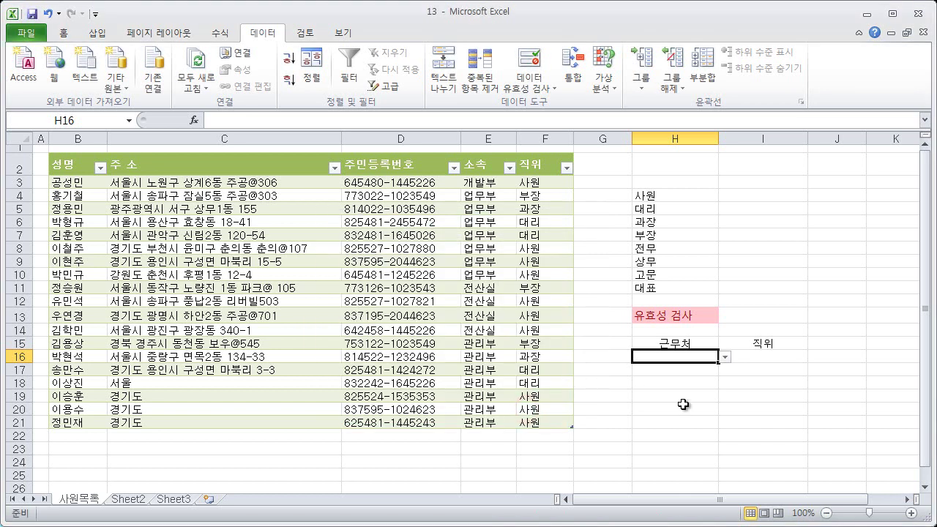
Test the dropdown of cell H16 by choosing A지점, and clear the cell again
{"action": "left_click", "coordinate": [682, 380]}
{"action": "left_click", "coordinate": [684, 357]}
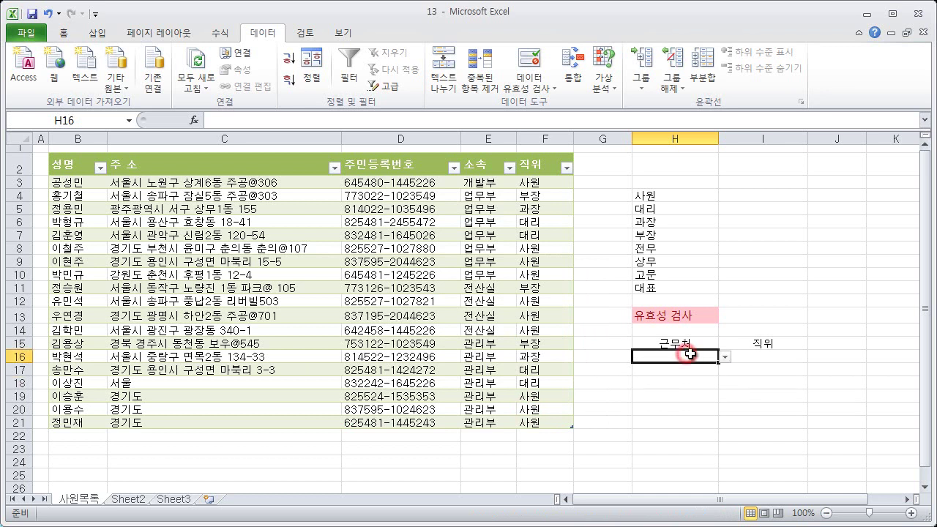
{"action": "left_click", "coordinate": [725, 357]}
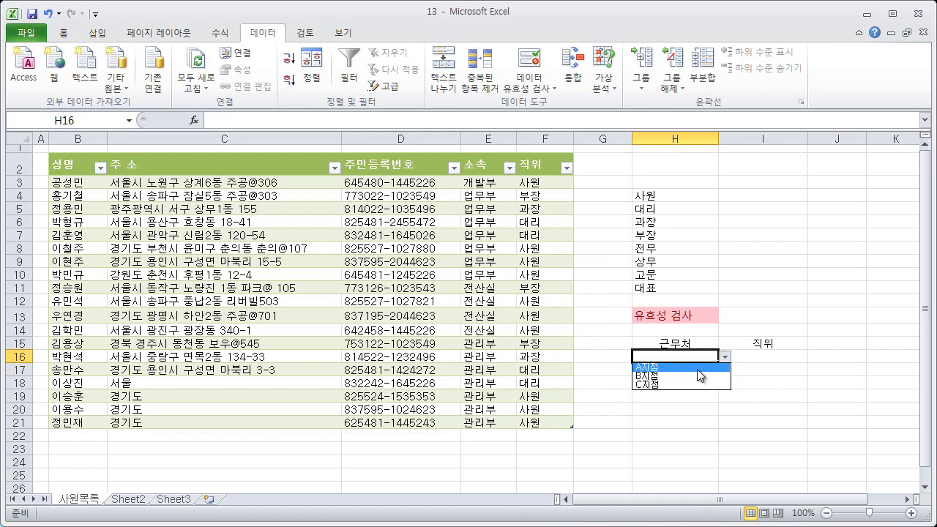
{"action": "left_click", "coordinate": [695, 366]}
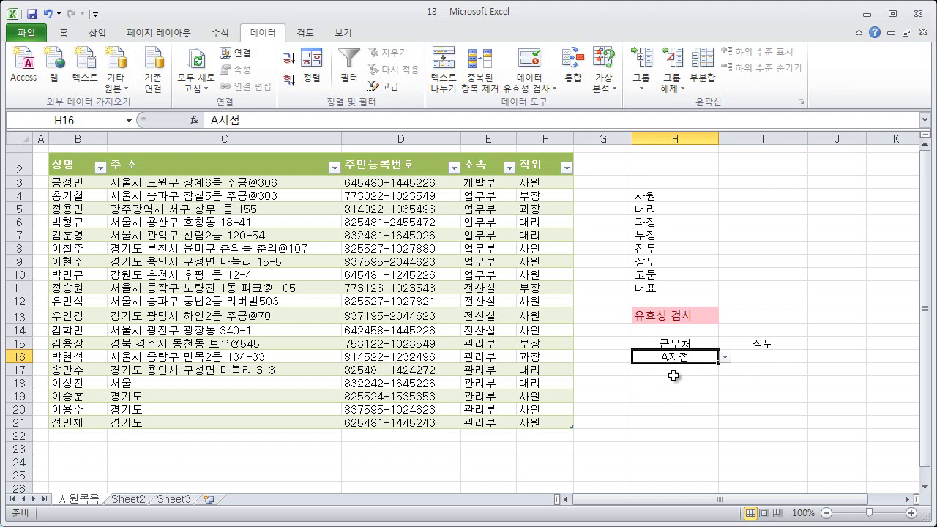
{"action": "key", "text": "Delete"}
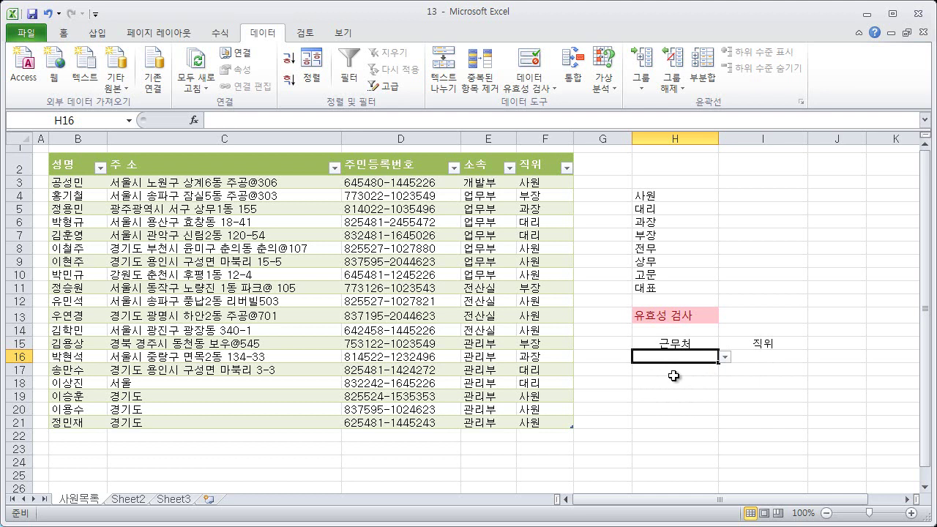
Check the dropdown choices of cell H16 and enter C지점 in it
{"action": "left_click", "coordinate": [725, 357]}
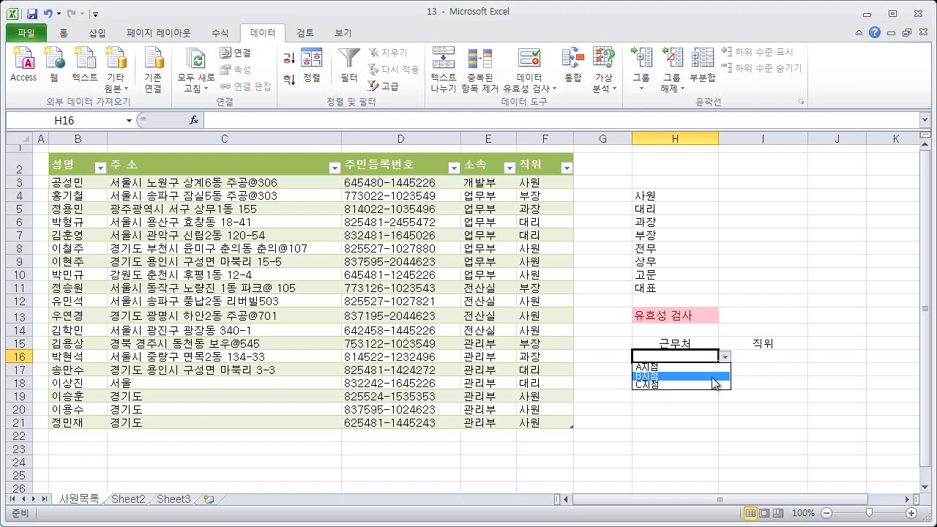
{"action": "left_click", "coordinate": [747, 322]}
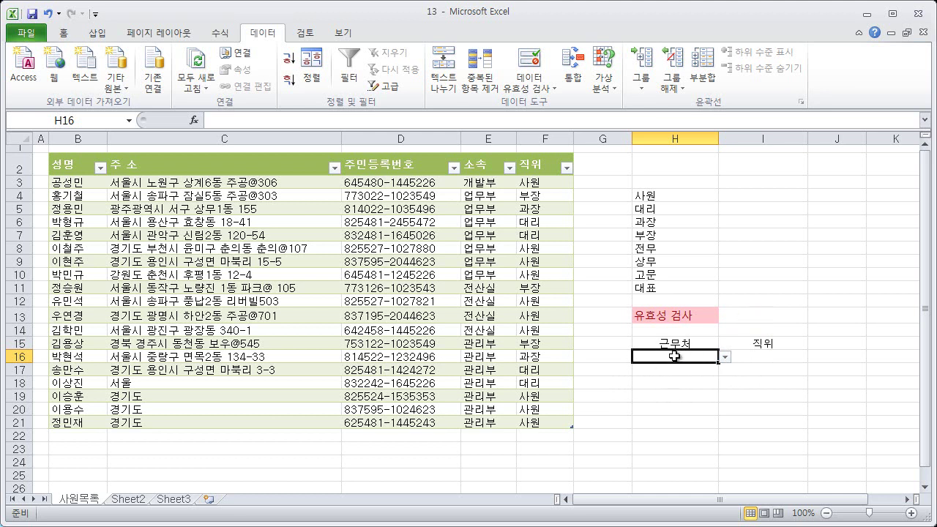
{"action": "type", "text": "C지점"}
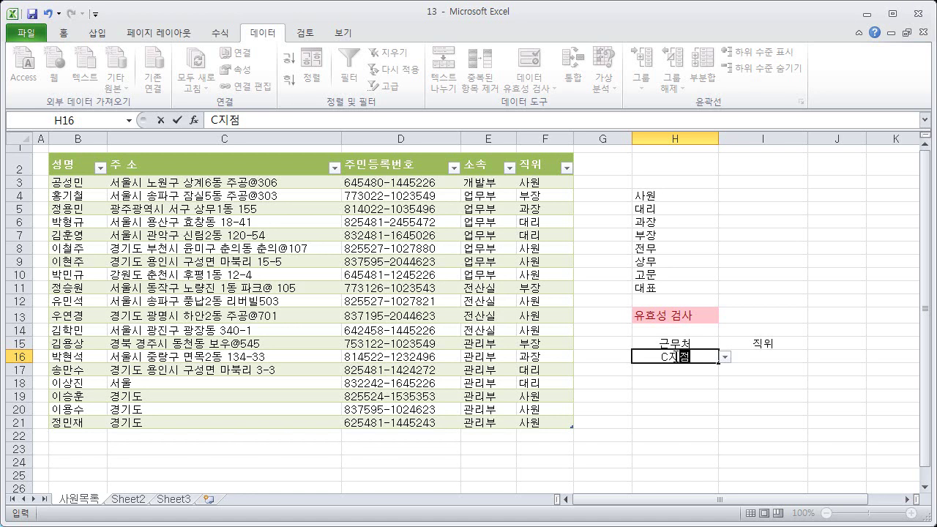
{"action": "key", "text": "Return"}
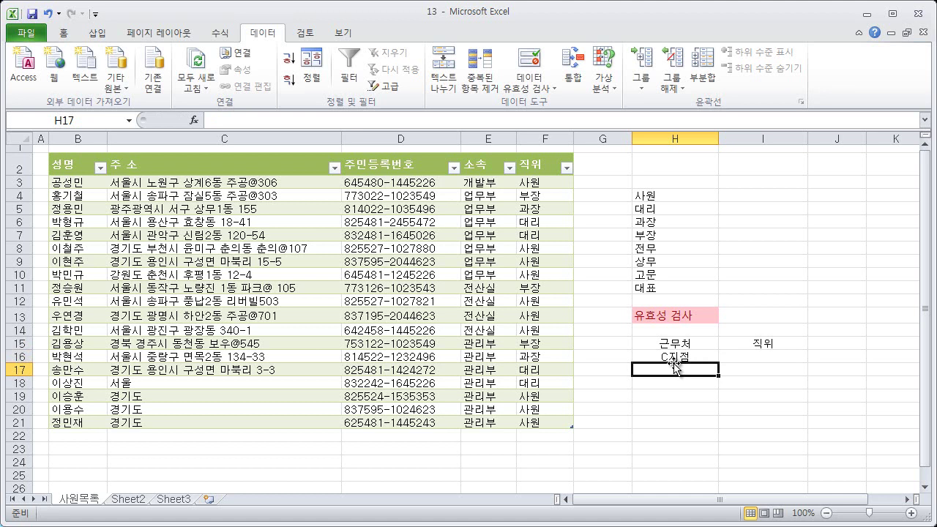
Try to enter the unlisted value D지점 in cell H16 and cancel the entry
{"action": "left_click", "coordinate": [688, 356]}
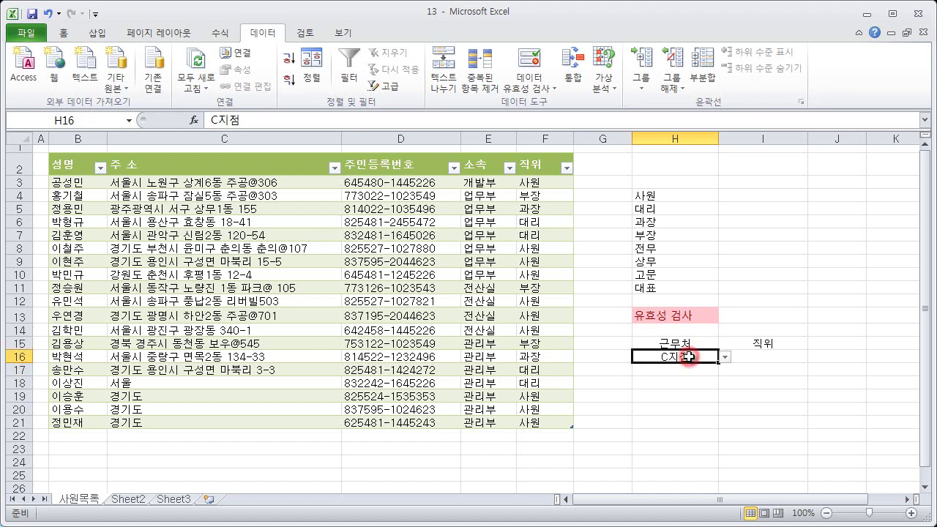
{"action": "type", "text": "D"}
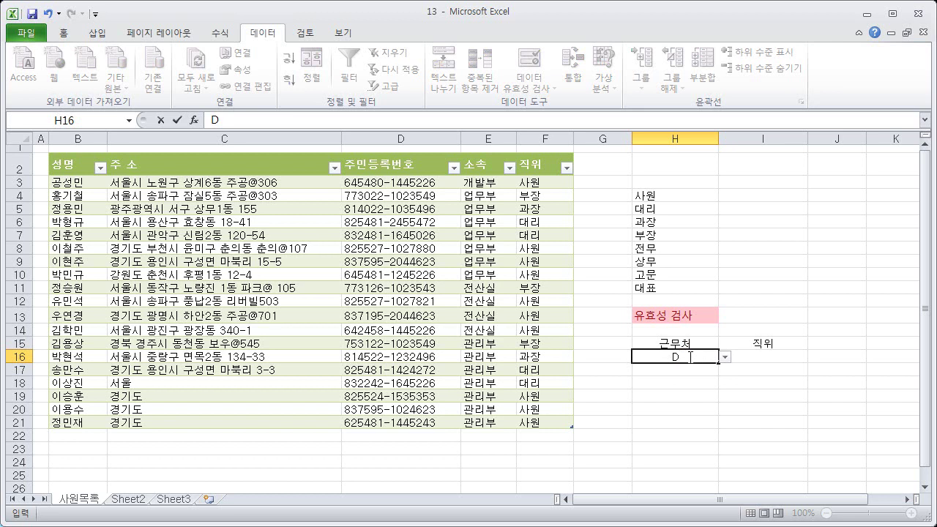
{"action": "type", "text": "지점"}
{"action": "key", "text": "Return"}
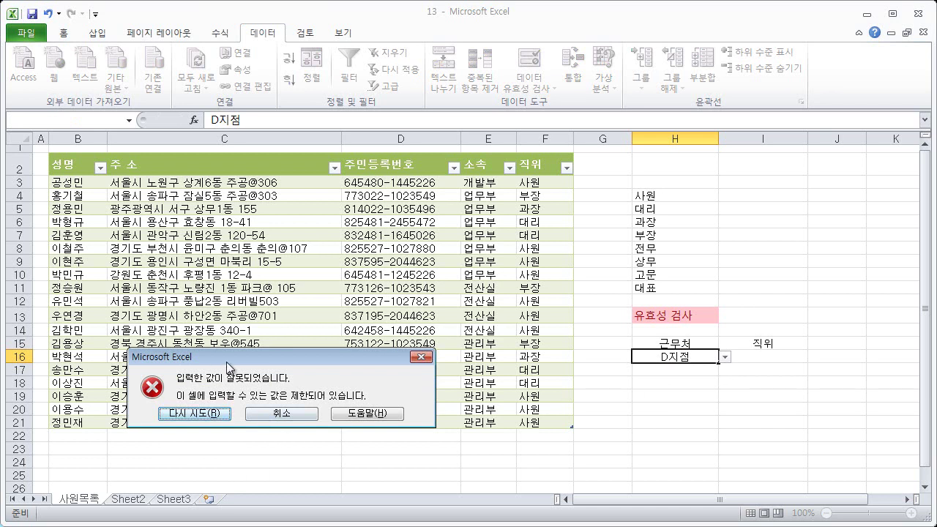
{"action": "left_click", "coordinate": [300, 415]}
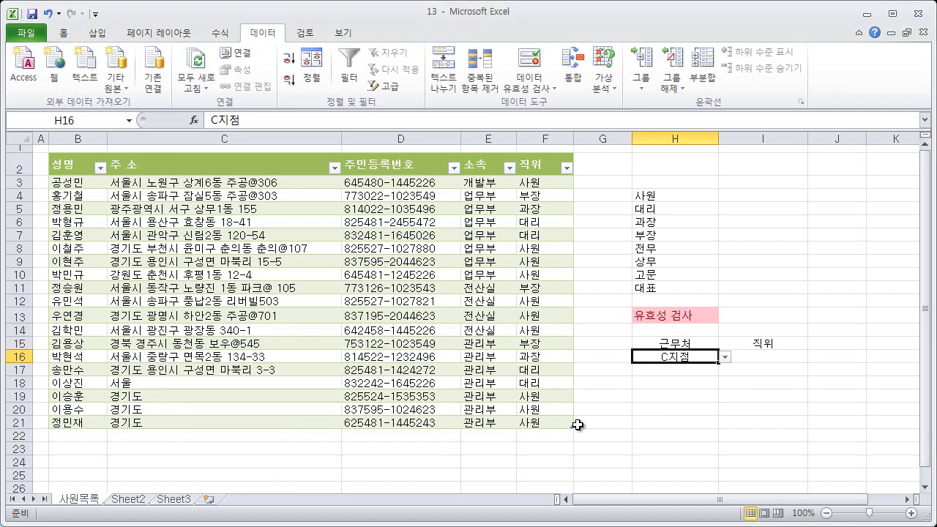
Restrict cell I16 under 직위 to a validation list sourced from =$H$4:$H$11 and choose 과장 from its dropdown
{"action": "left_click", "coordinate": [777, 356]}
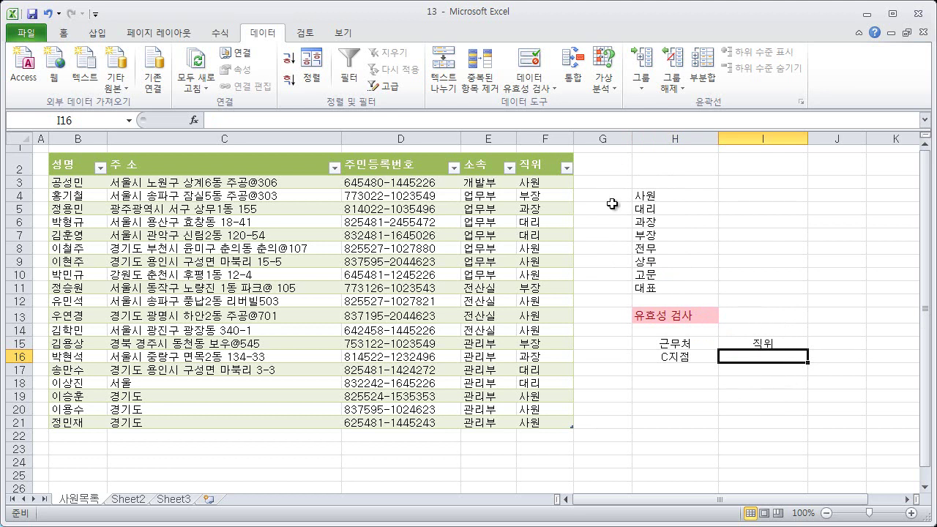
{"action": "left_click", "coordinate": [505, 84]}
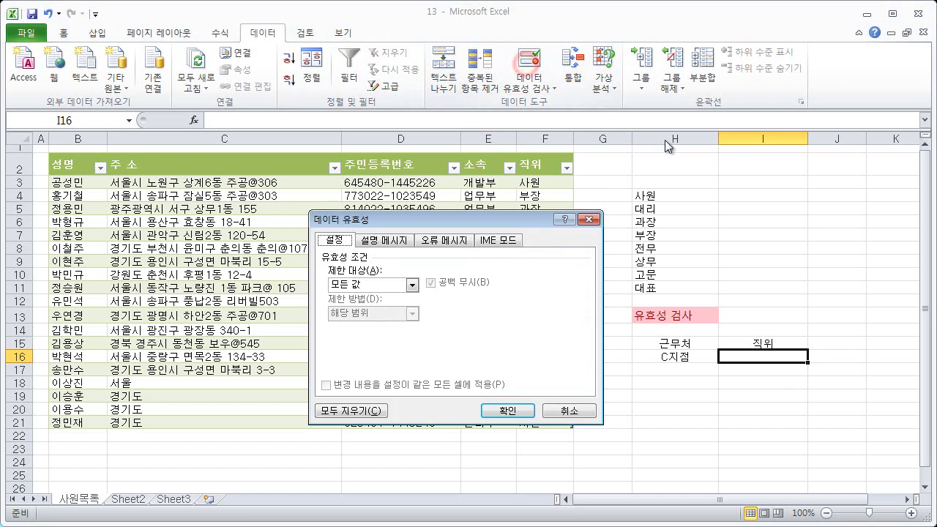
{"action": "left_click", "coordinate": [412, 285]}
{"action": "left_click", "coordinate": [388, 322]}
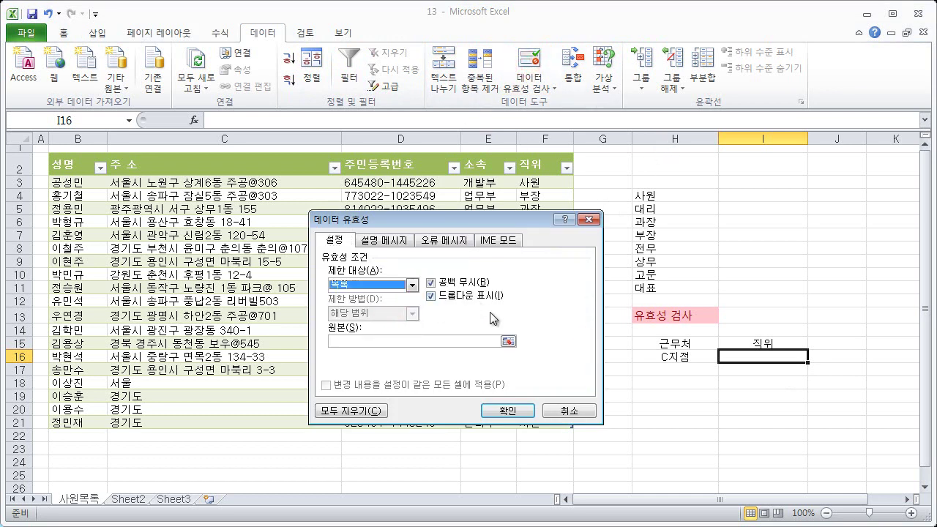
{"action": "left_click", "coordinate": [344, 340]}
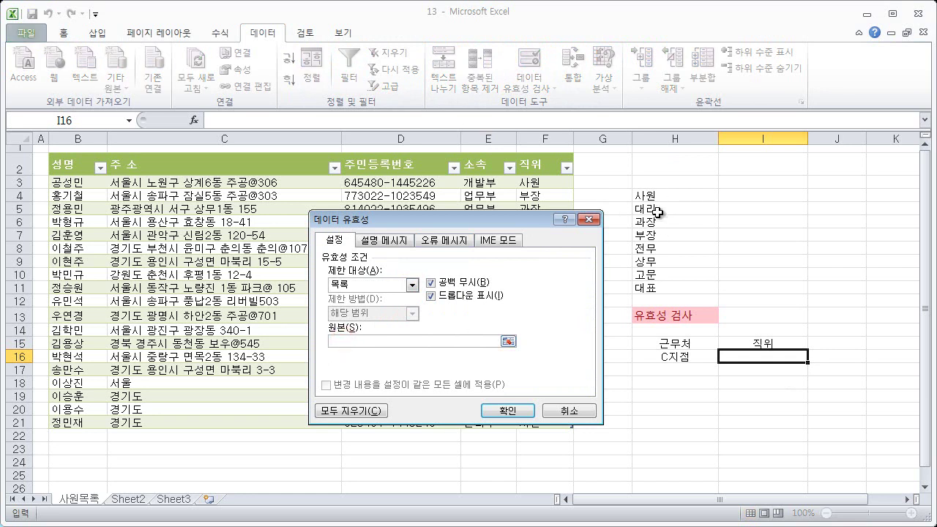
{"action": "left_click_drag", "start_coordinate": [668, 193], "coordinate": [671, 286]}
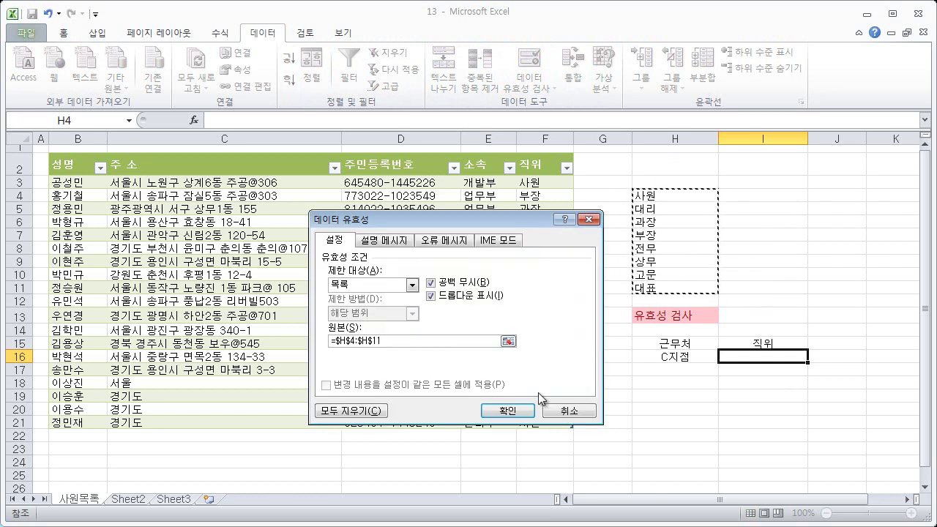
{"action": "left_click", "coordinate": [511, 411]}
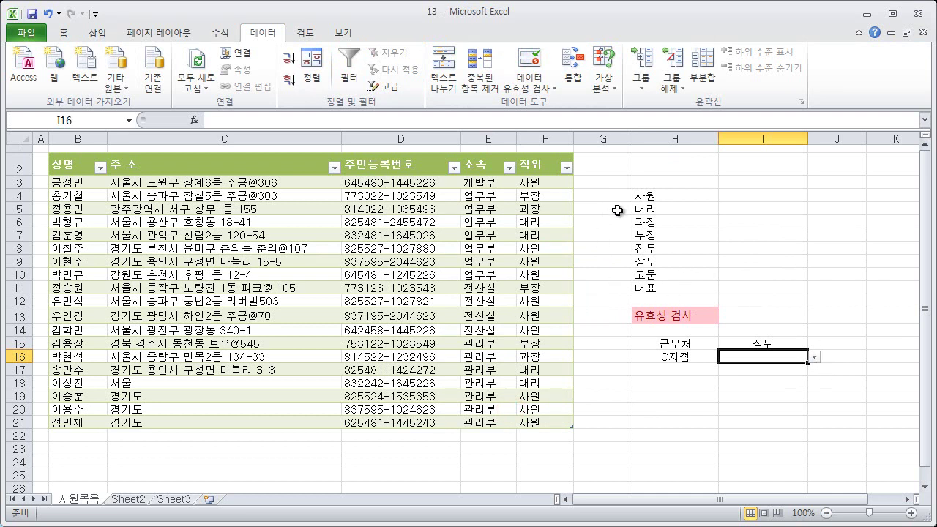
{"action": "left_click", "coordinate": [814, 357]}
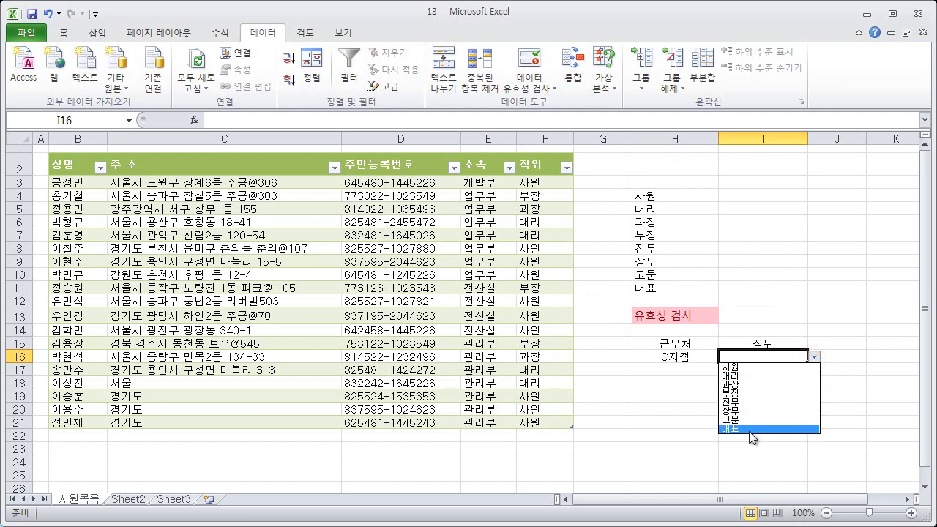
{"action": "left_click", "coordinate": [757, 385]}
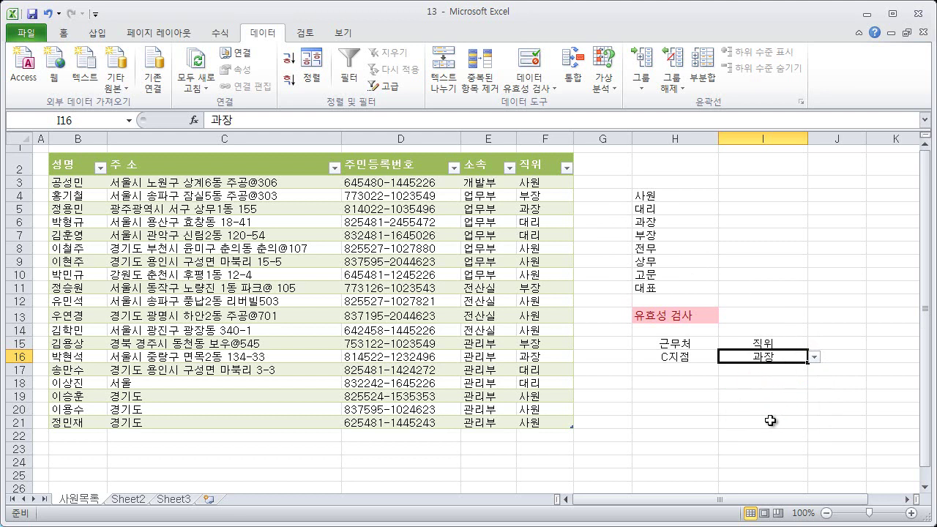
Define the validation error alert for cell H16 with the title 잘못입력됨 and the message 다시입력하세요!!
{"action": "left_click", "coordinate": [692, 357]}
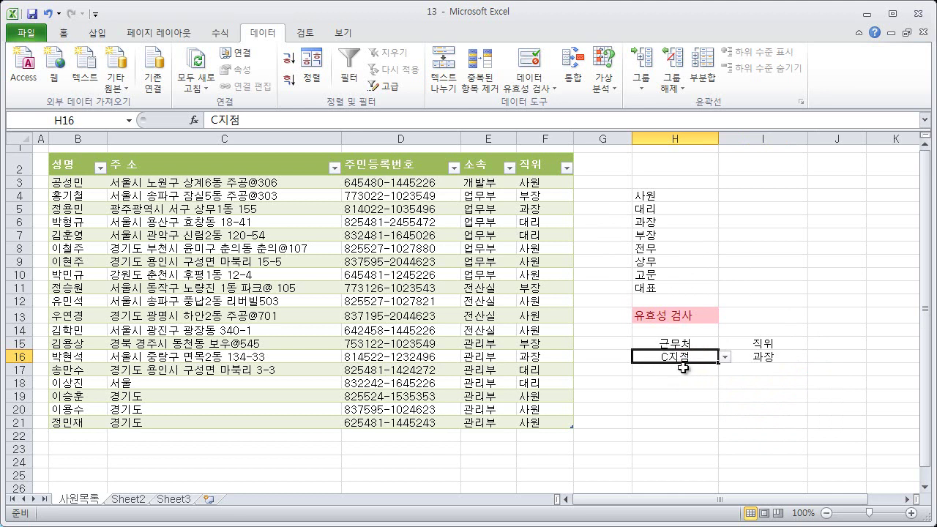
{"action": "left_click", "coordinate": [531, 66]}
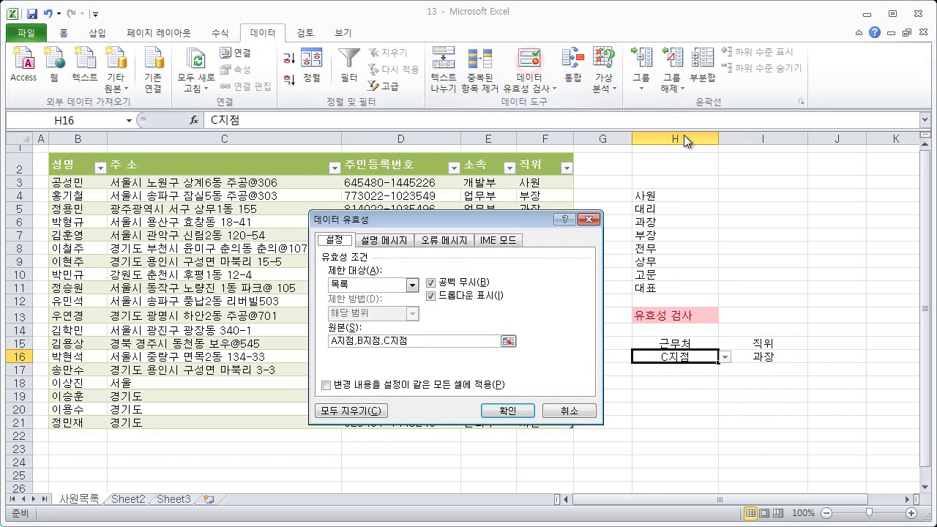
{"action": "left_click", "coordinate": [443, 240]}
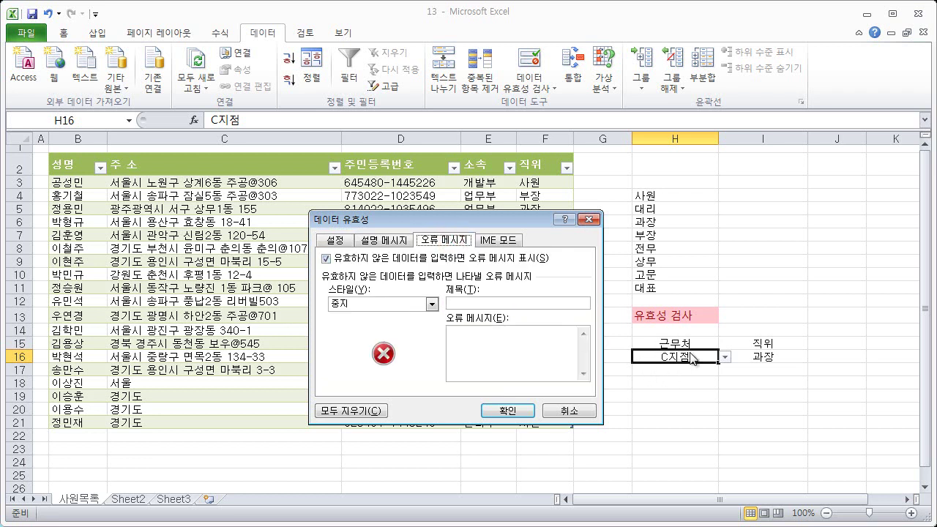
{"action": "left_click", "coordinate": [515, 307]}
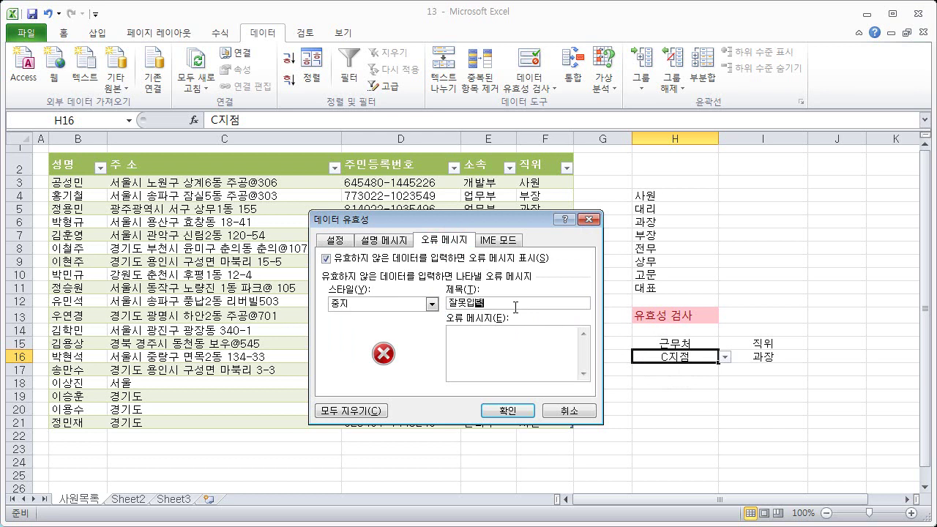
{"action": "type", "text": "다시입력하세ㅇ"}
{"action": "left_click", "coordinate": [529, 323]}
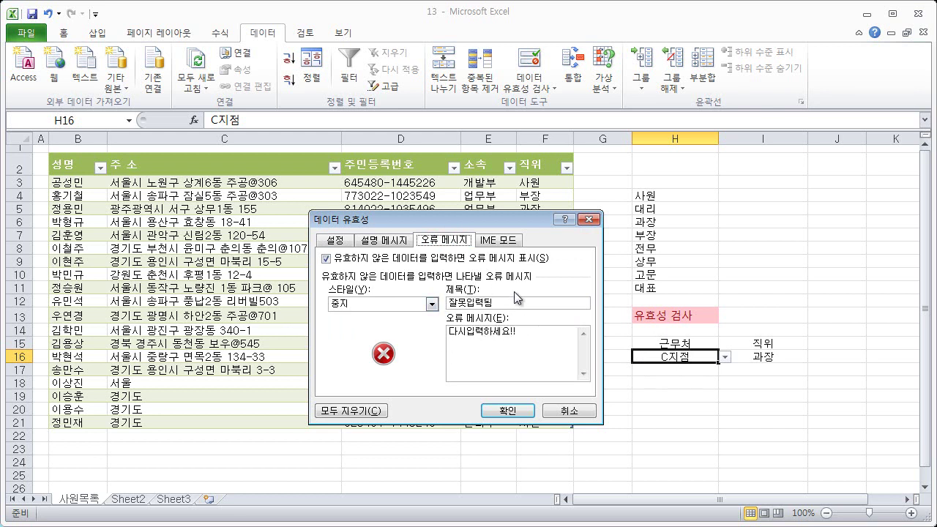
Add an input message to H16's validation titled 이곳은 근무처 작성 공간입니다 with the text 잘못입력된 내용은 적용되지 않습니다 오타금지!! and apply the settings
{"action": "left_click", "coordinate": [386, 245]}
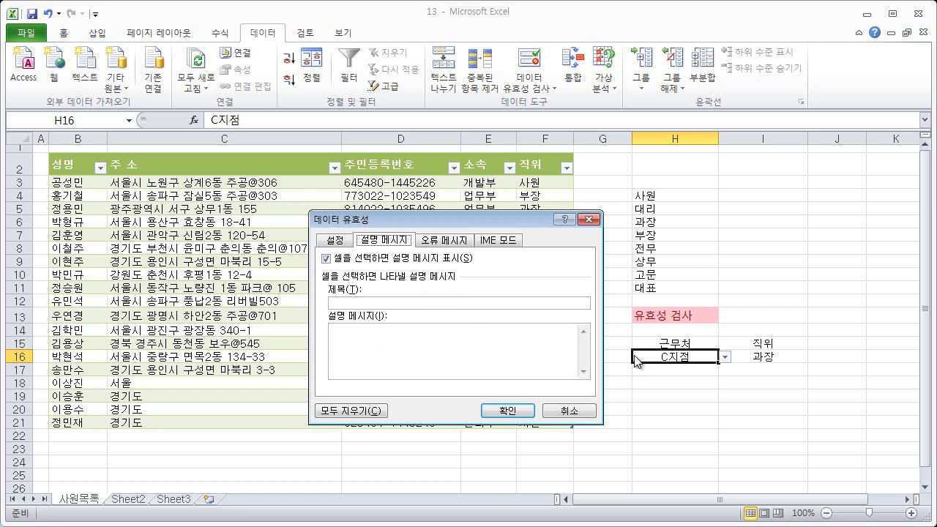
{"action": "left_click", "coordinate": [361, 302]}
{"action": "type", "text": "이곳은 근무처 작성 "}
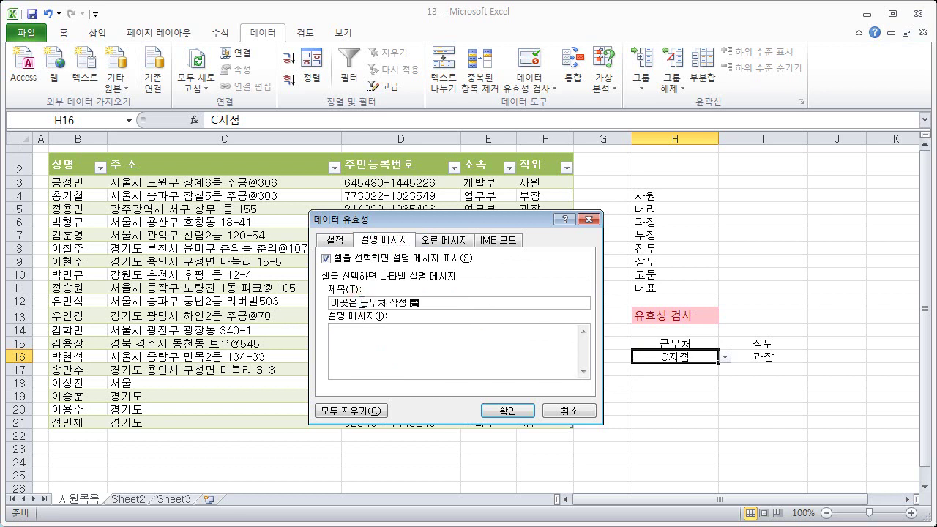
{"action": "type", "text": "공간입니다"}
{"action": "left_click", "coordinate": [374, 345]}
{"action": "type", "text": "사"}
{"action": "type", "text": "못입력된 내"}
{"action": "type", "text": "용은 적용되지 ㅇ"}
{"action": "type", "text": "습"}
{"action": "type", "text": "니다 "}
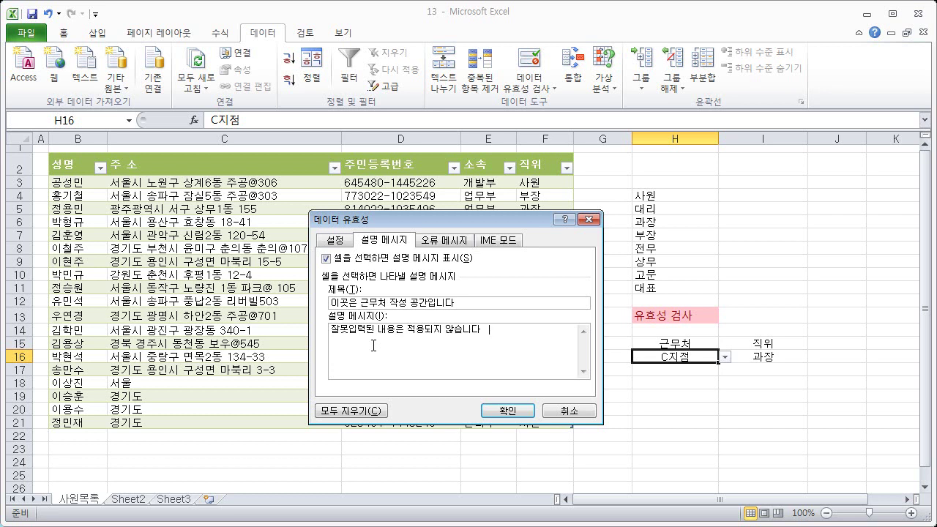
{"action": "type", "text": "오타금ㅈ"}
{"action": "left_click", "coordinate": [508, 410]}
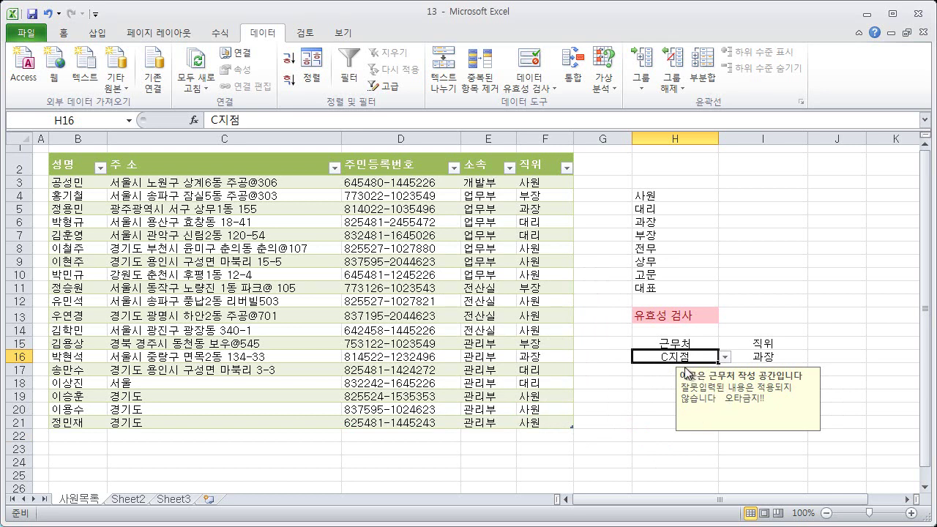
Try to enter the unlisted value 555 in cell H16 and cancel the entry
{"action": "type", "text": "555"}
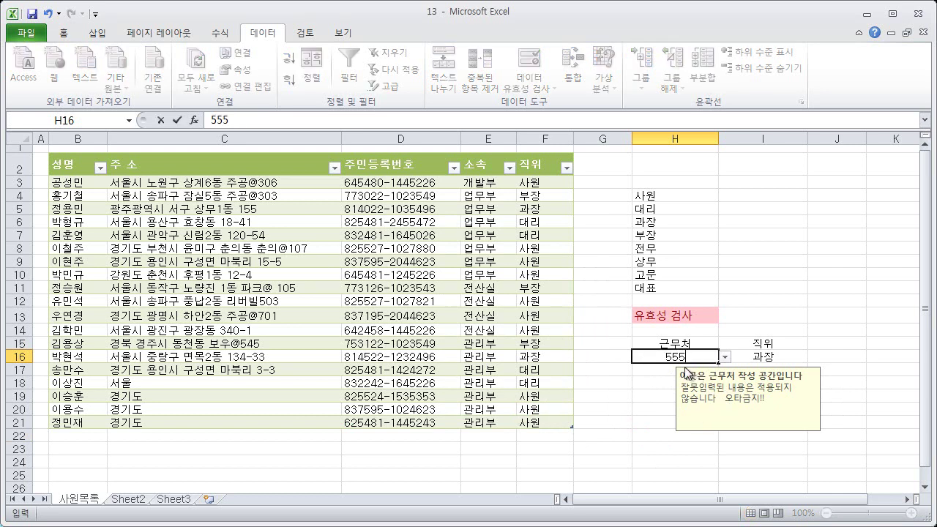
{"action": "key", "text": "Return"}
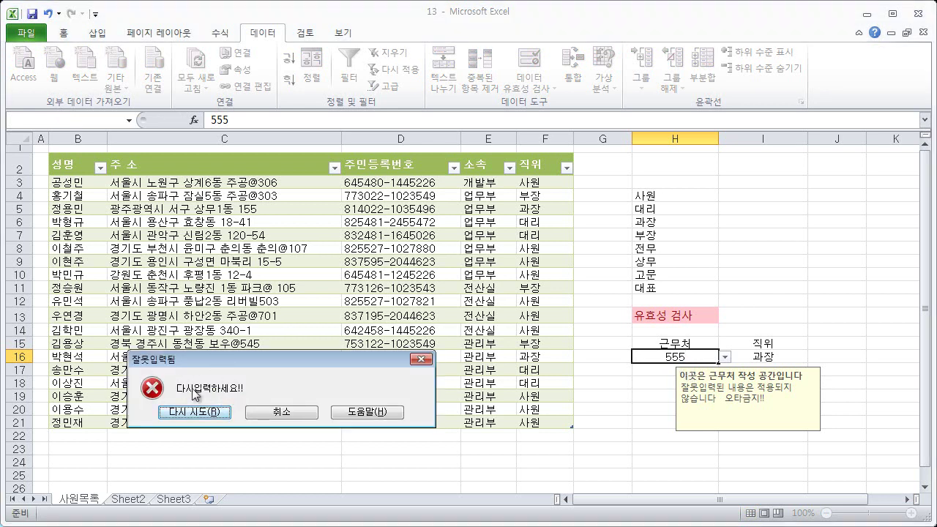
{"action": "left_click", "coordinate": [294, 413]}
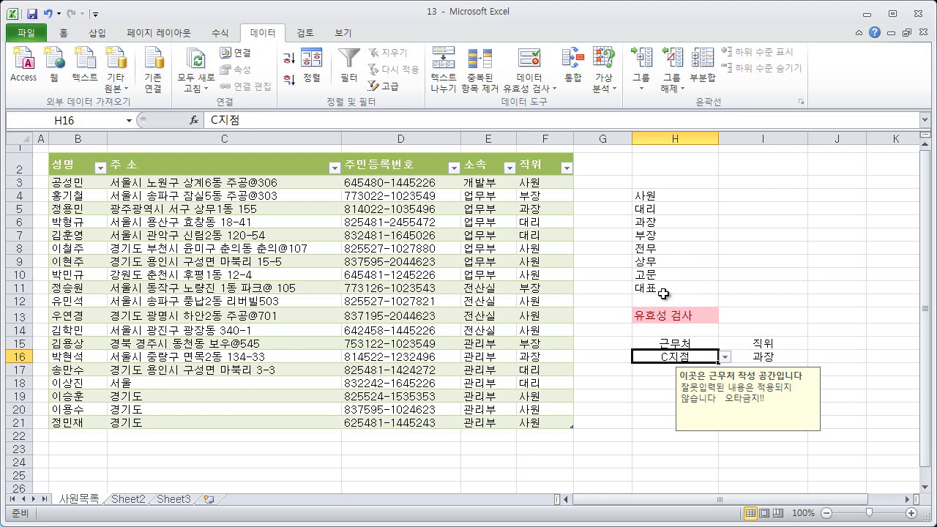
Turn off the invalid-data error alert for cell I16 and enter the unlisted title 회장 in it
{"action": "left_click", "coordinate": [784, 355]}
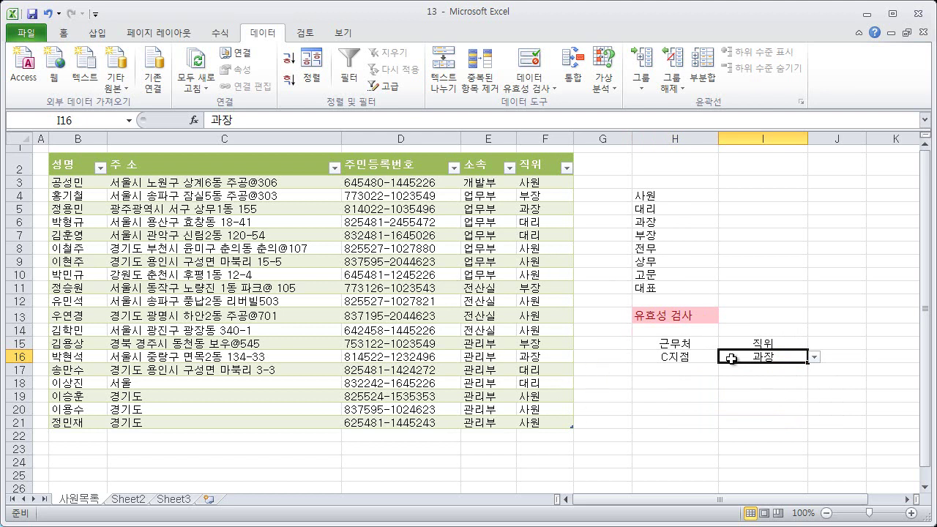
{"action": "left_click", "coordinate": [537, 63]}
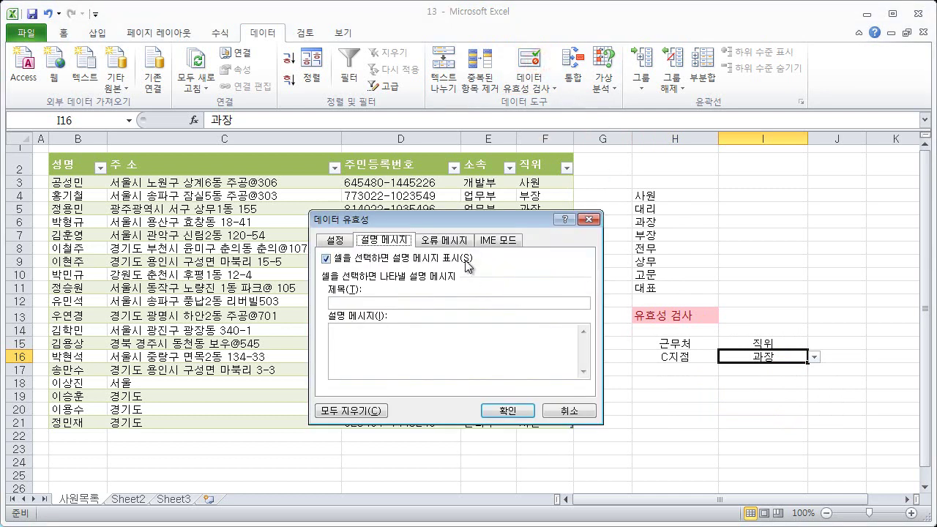
{"action": "left_click", "coordinate": [454, 241]}
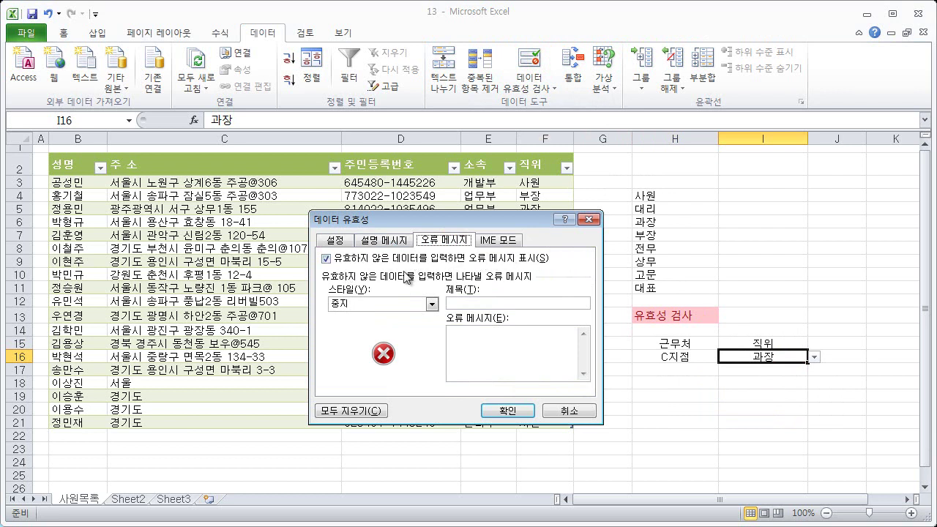
{"action": "left_click", "coordinate": [349, 265]}
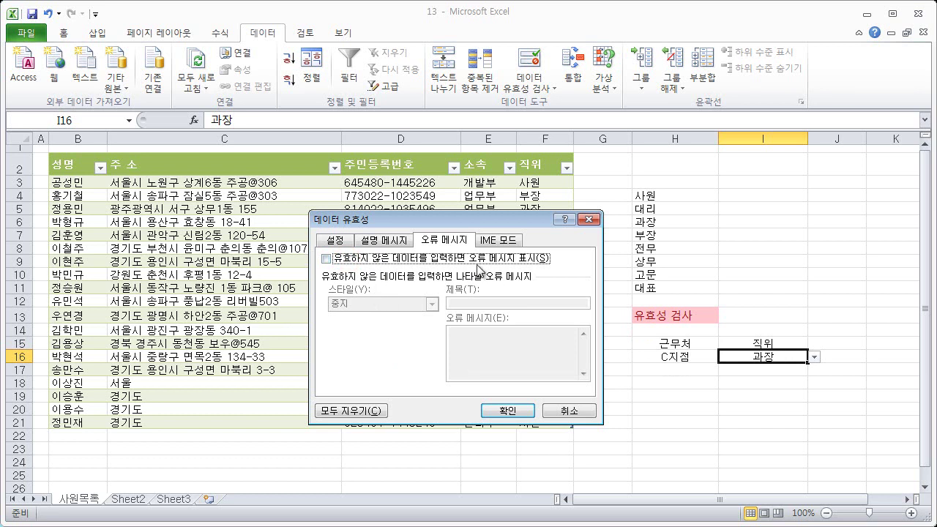
{"action": "left_click", "coordinate": [532, 412]}
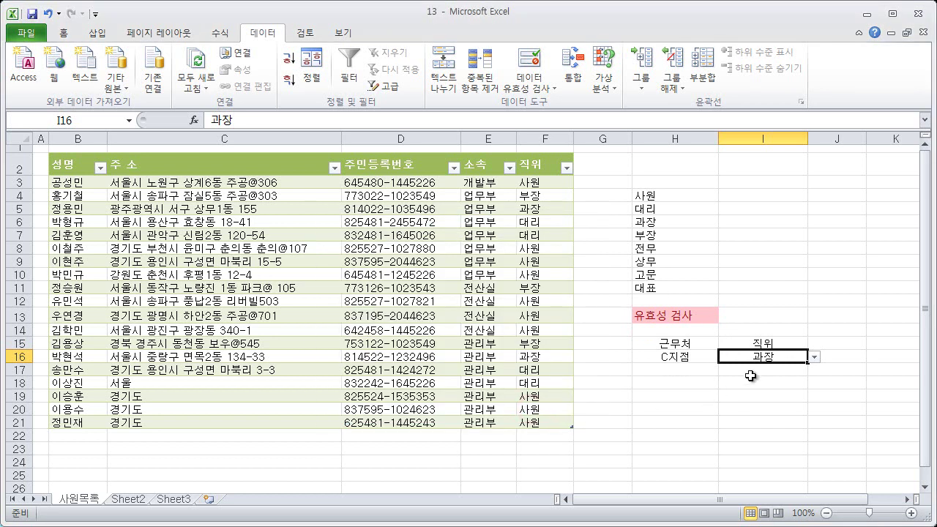
{"action": "type", "text": "회장"}
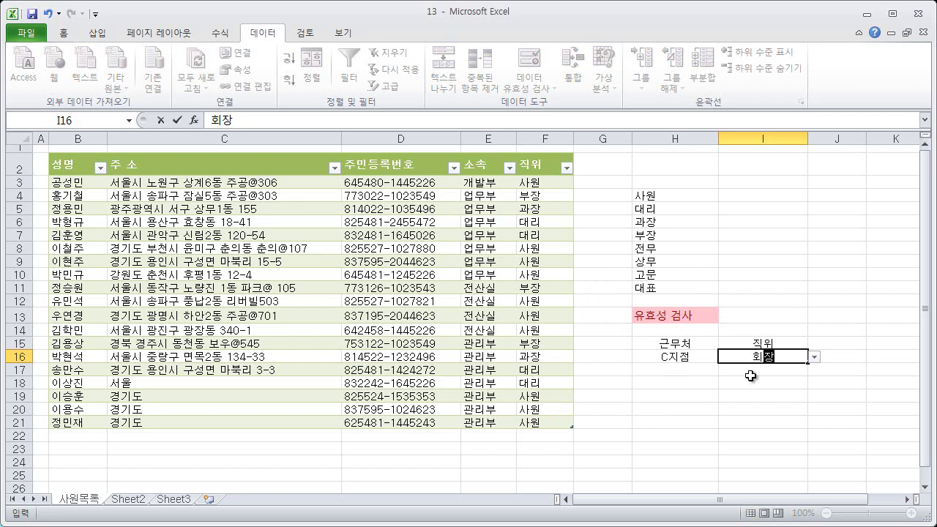
{"action": "key", "text": "Return"}
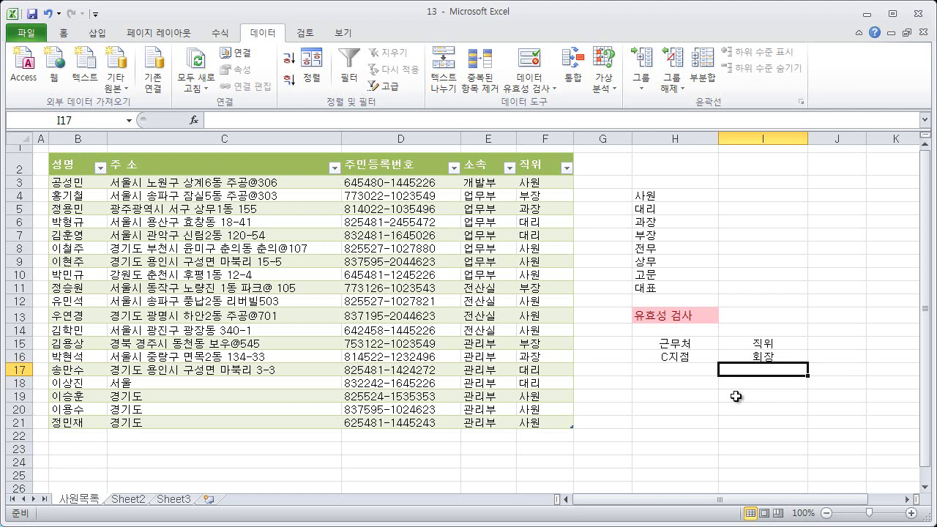
Restrict the employee table's 직위 cells F3:F21 to a validation list sourced from H4:H11
{"action": "left_click", "coordinate": [553, 289]}
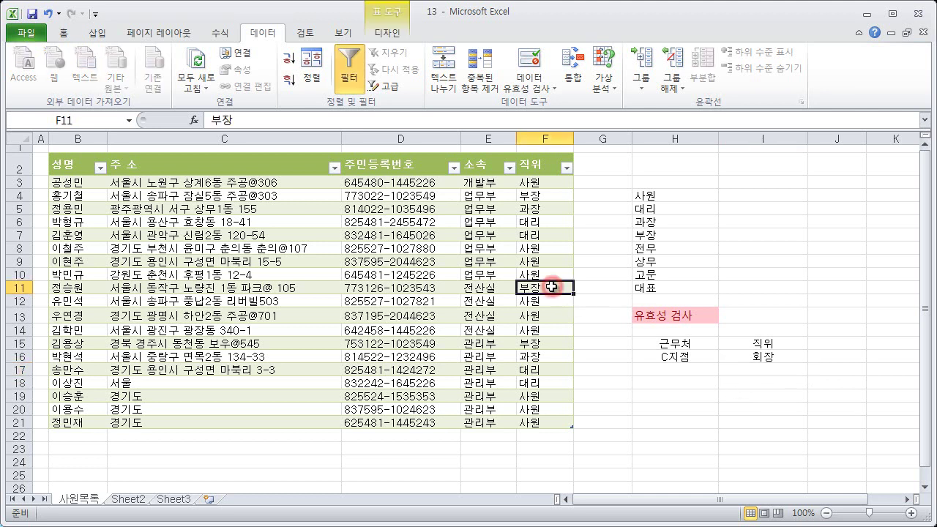
{"action": "left_click", "coordinate": [549, 263]}
{"action": "left_click", "coordinate": [547, 274]}
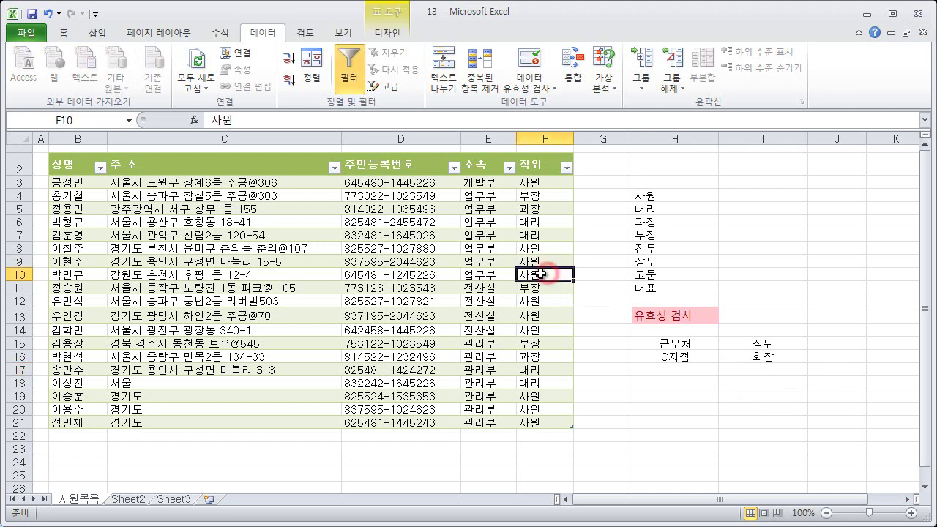
{"action": "left_click_drag", "start_coordinate": [542, 421], "coordinate": [550, 184]}
{"action": "left_click", "coordinate": [540, 61]}
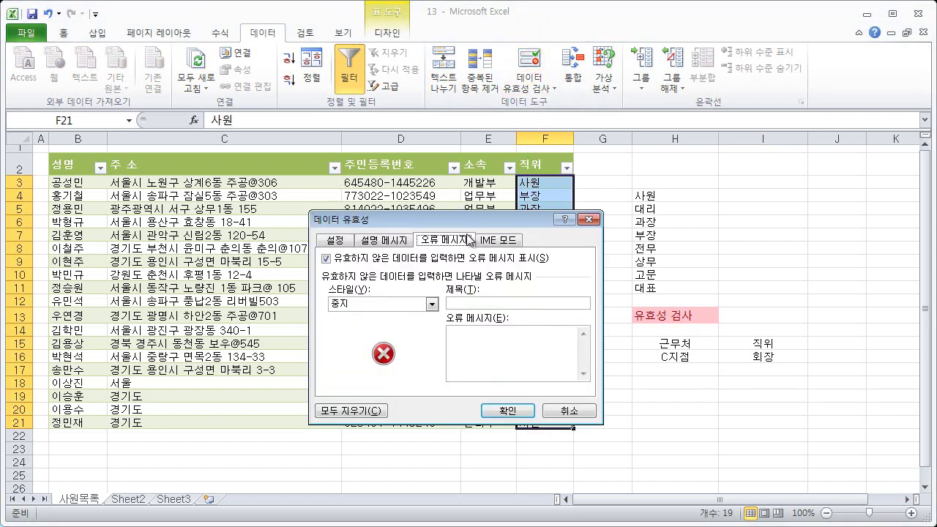
{"action": "left_click", "coordinate": [336, 241]}
{"action": "left_click", "coordinate": [368, 285]}
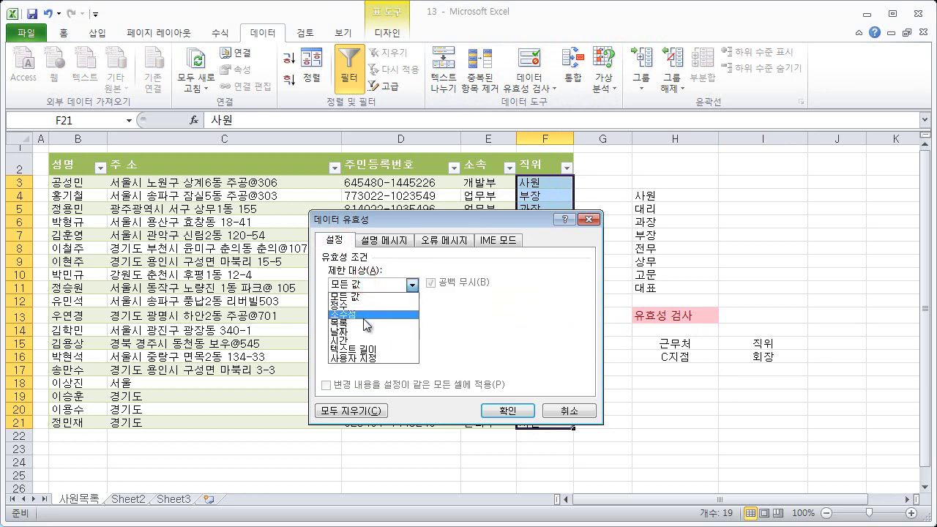
{"action": "left_click", "coordinate": [377, 314]}
{"action": "left_click", "coordinate": [382, 339]}
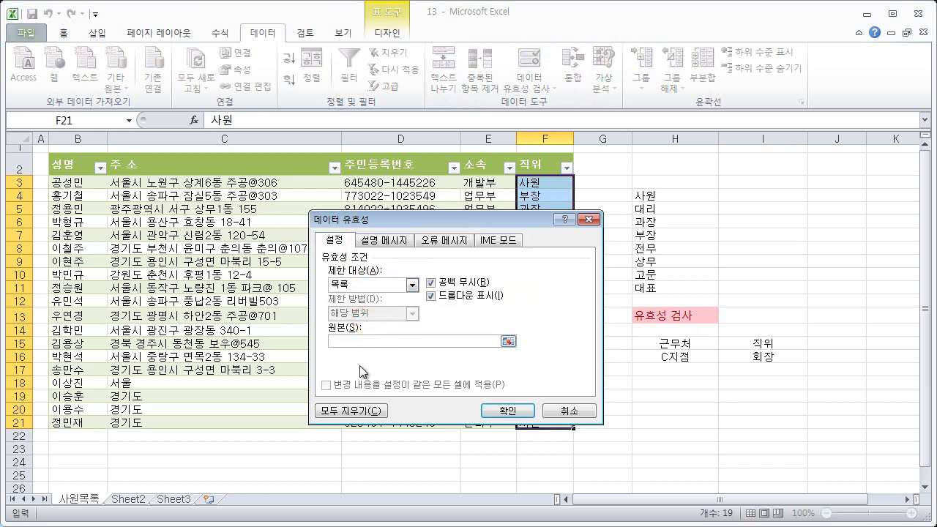
{"action": "left_click_drag", "start_coordinate": [646, 195], "coordinate": [655, 288]}
{"action": "left_click", "coordinate": [507, 410]}
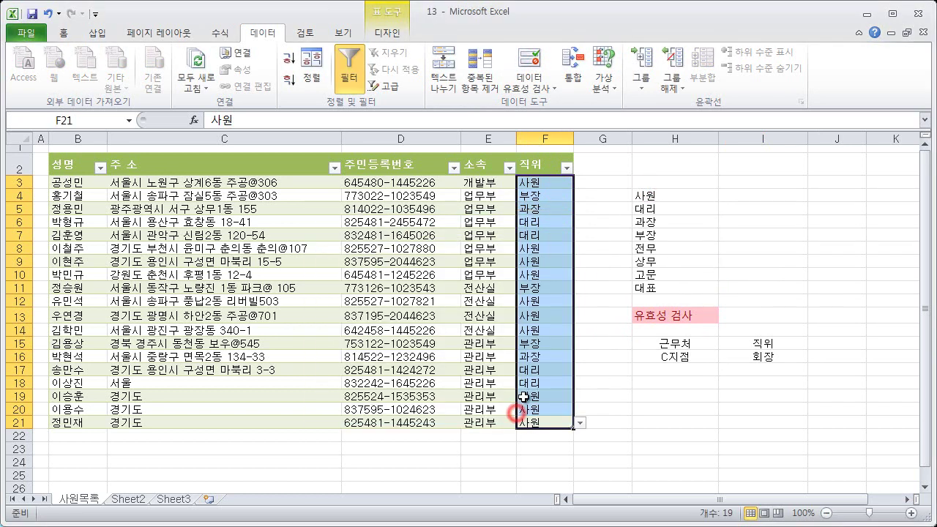
Change the 직위 in cell F15 to 사원 using its dropdown list
{"action": "left_click", "coordinate": [635, 409]}
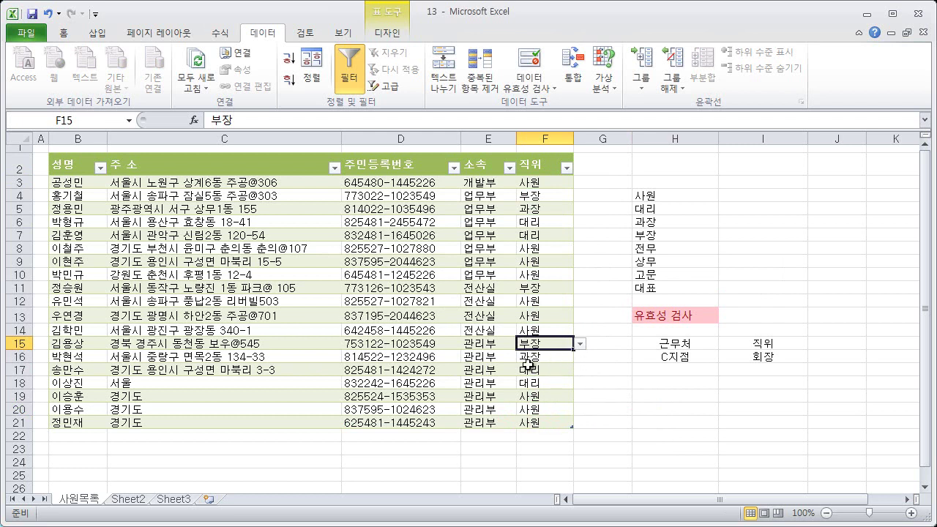
{"action": "left_click", "coordinate": [580, 344]}
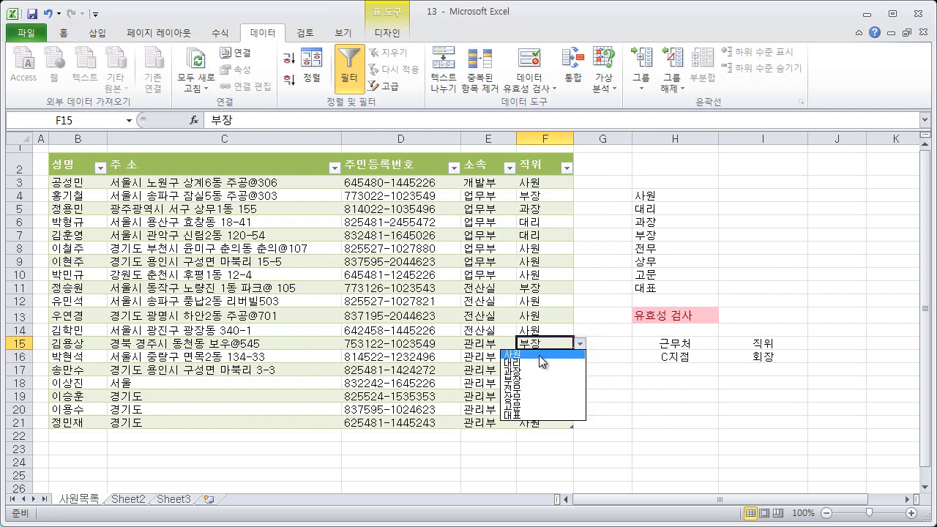
{"action": "left_click", "coordinate": [536, 353]}
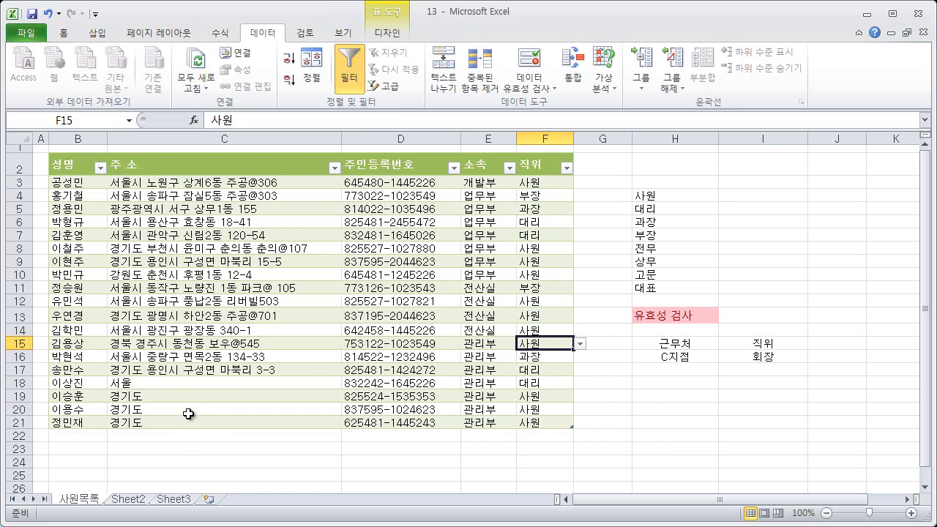
Add a new employee's name in B22 below the table and choose 과장 as the 직위 in F22
{"action": "left_click", "coordinate": [85, 434]}
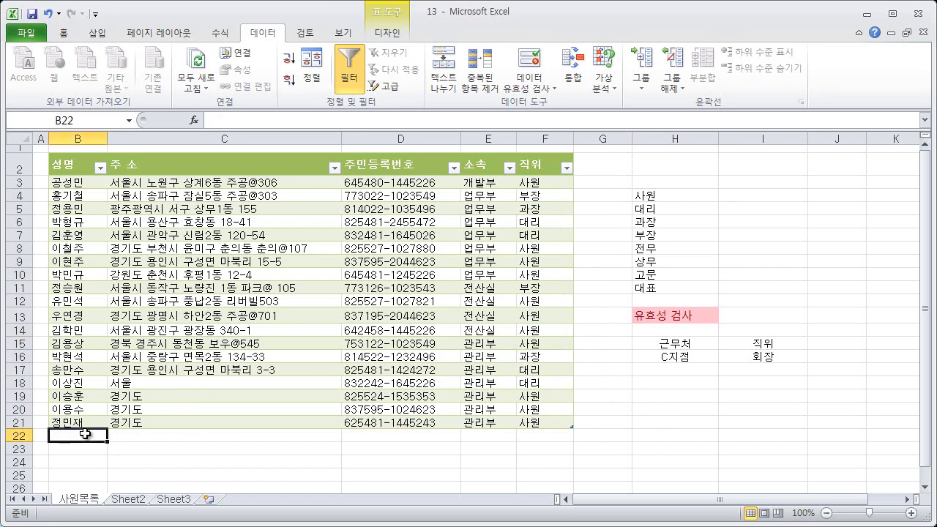
{"action": "type", "text": "박상미"}
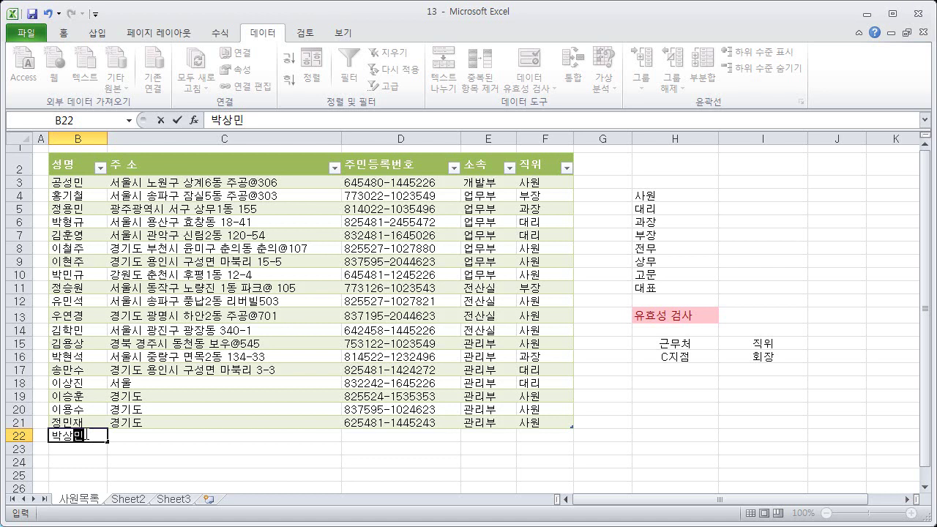
{"action": "key", "text": "Tab"}
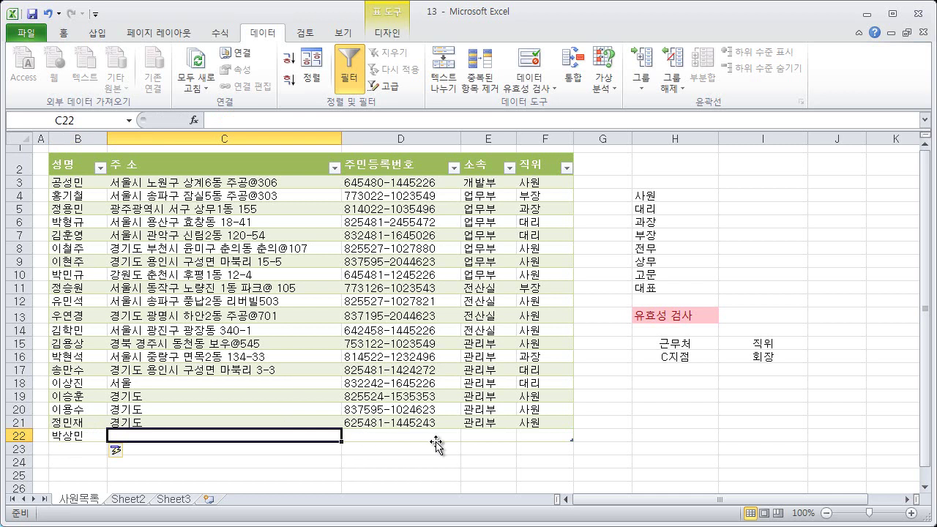
{"action": "left_click", "coordinate": [543, 434]}
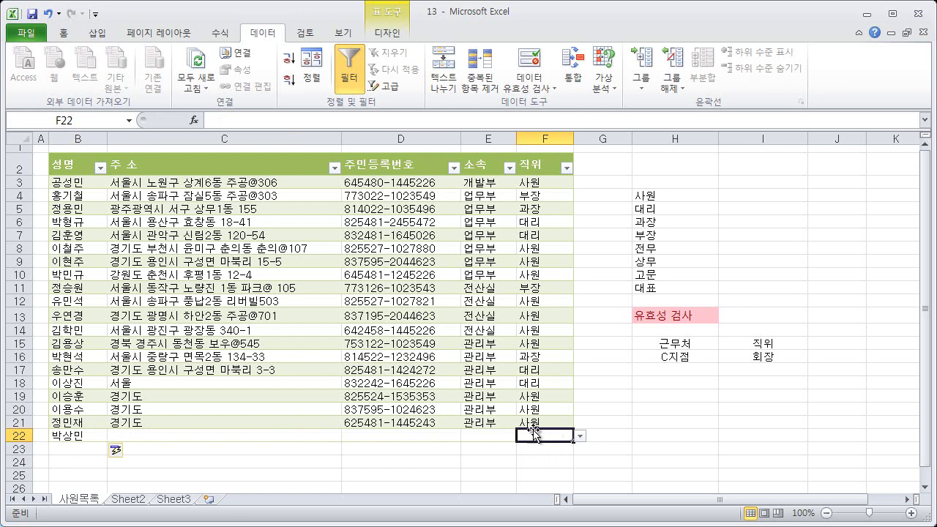
{"action": "left_click", "coordinate": [580, 436]}
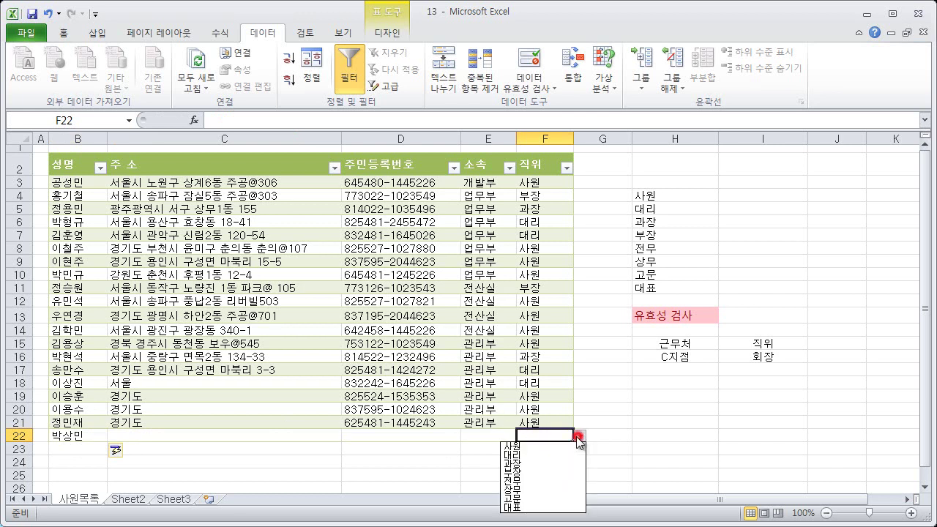
{"action": "left_click", "coordinate": [542, 464]}
{"action": "left_click", "coordinate": [541, 452]}
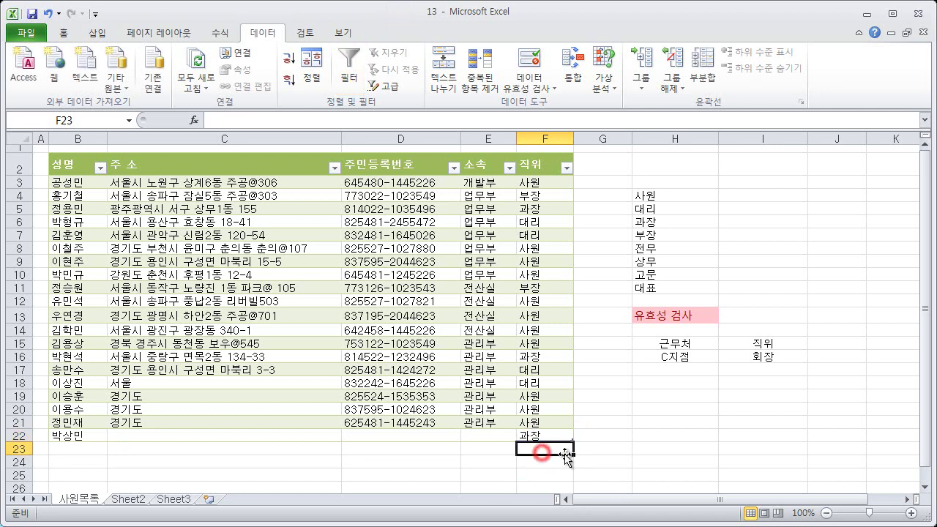
Add another employee's name in B23 and choose 전무 as the 직위 in F23
{"action": "left_click", "coordinate": [92, 450]}
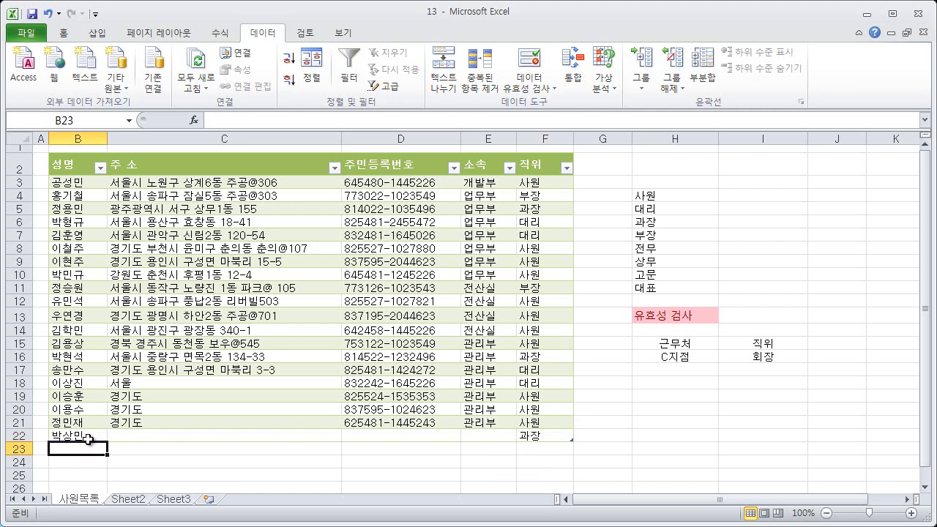
{"action": "type", "text": "이재민"}
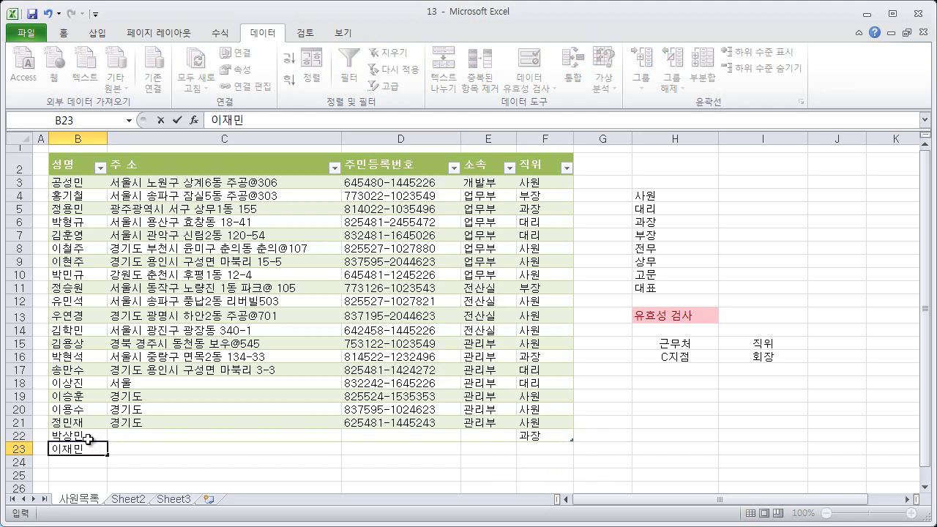
{"action": "key", "text": "Tab"}
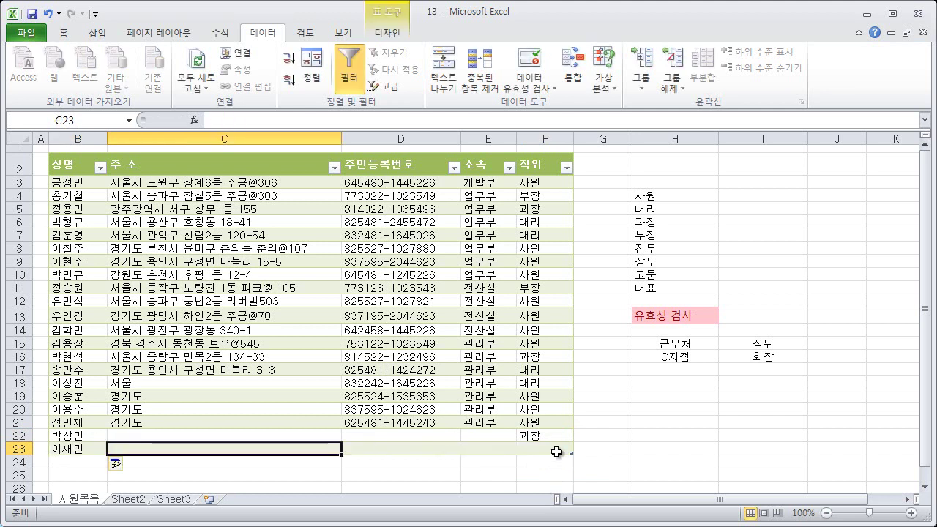
{"action": "left_click", "coordinate": [556, 448]}
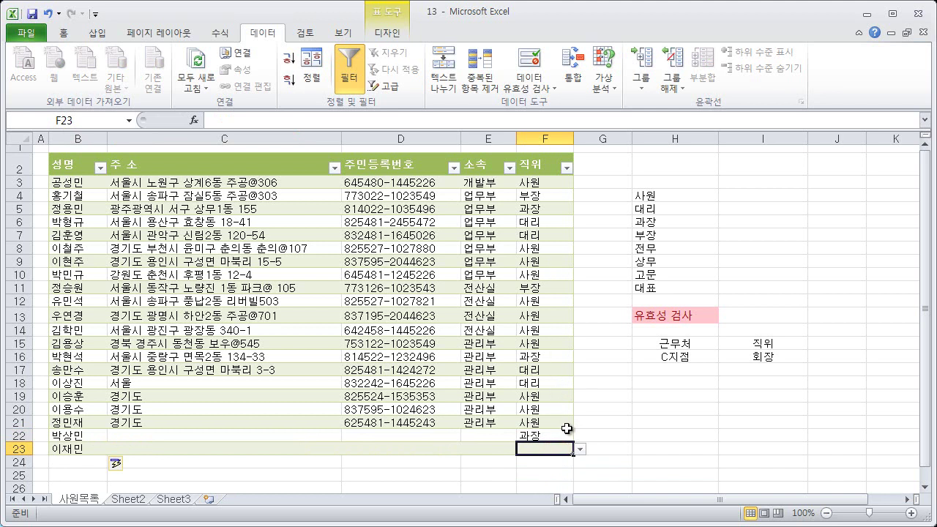
{"action": "left_click", "coordinate": [579, 449]}
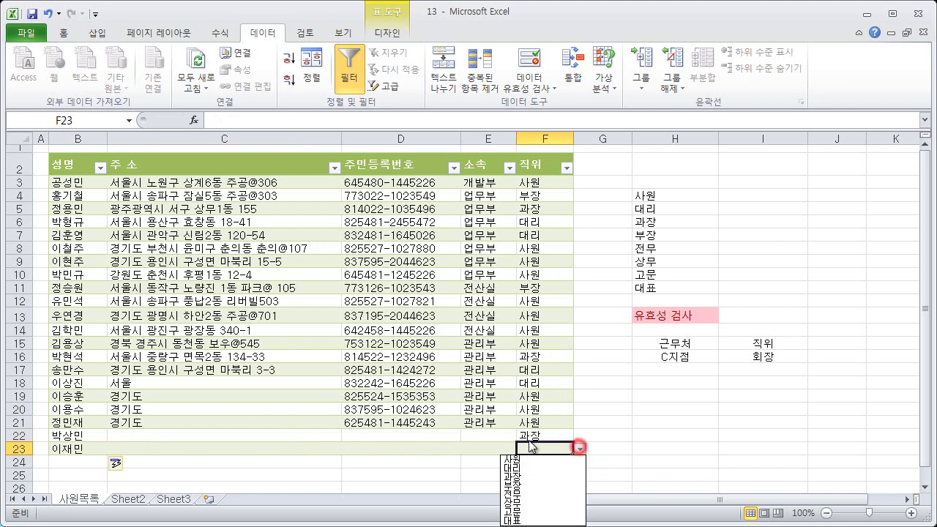
{"action": "left_click", "coordinate": [534, 492]}
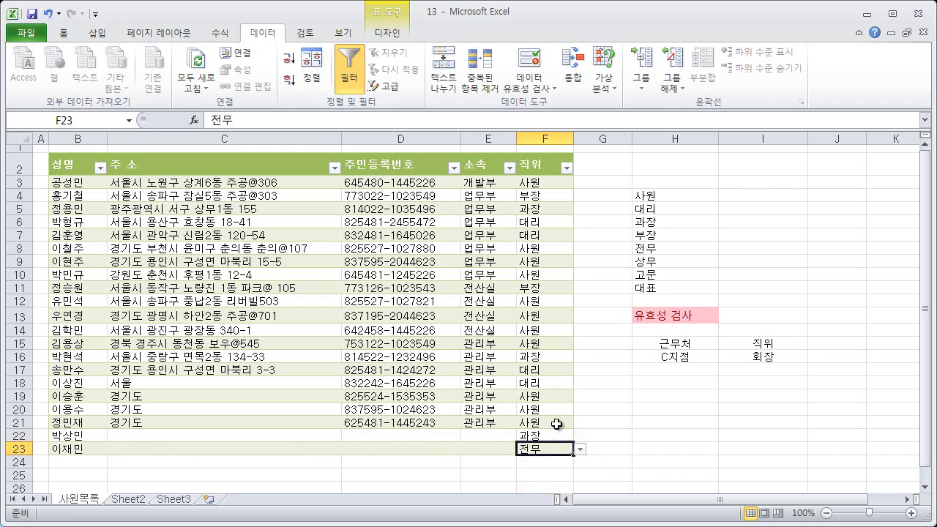